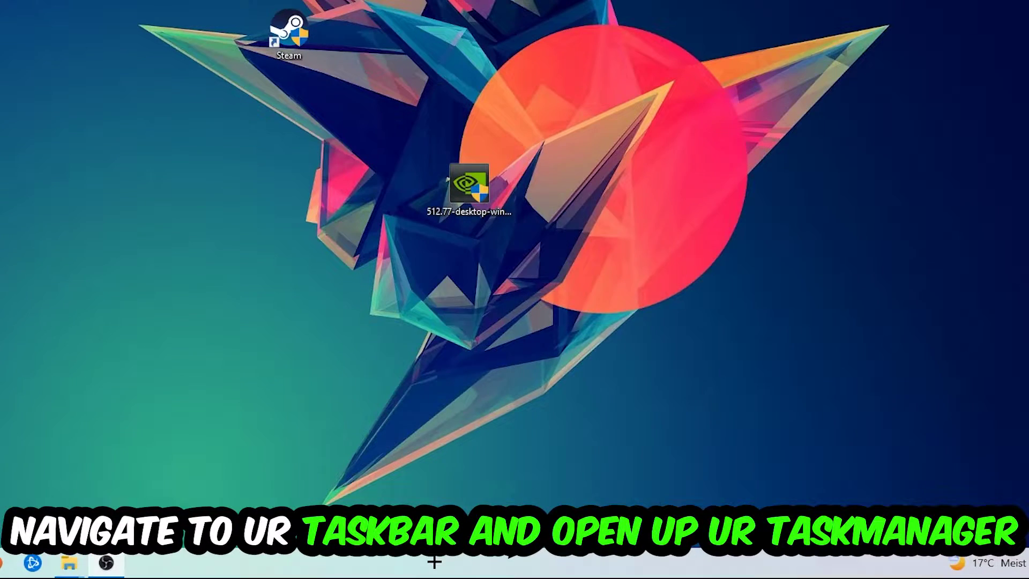
# Launch Task Manager from the taskbar's right-click menu
pyautogui.rightClick(434, 562)
pyautogui.click(519, 489)
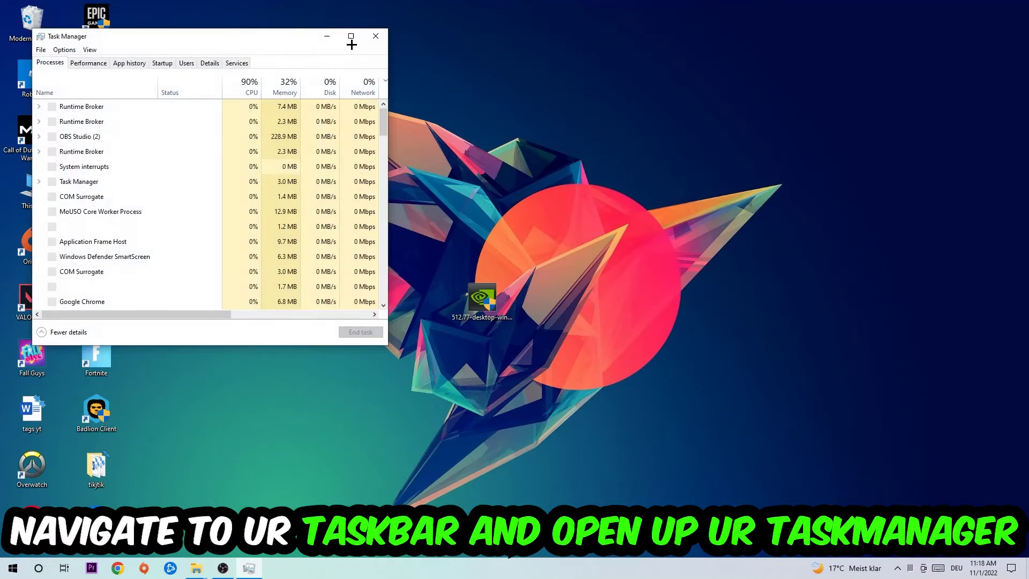
# Maximize Task Manager and check the Microsoft Text Input Application process's actions
pyautogui.click(349, 38)
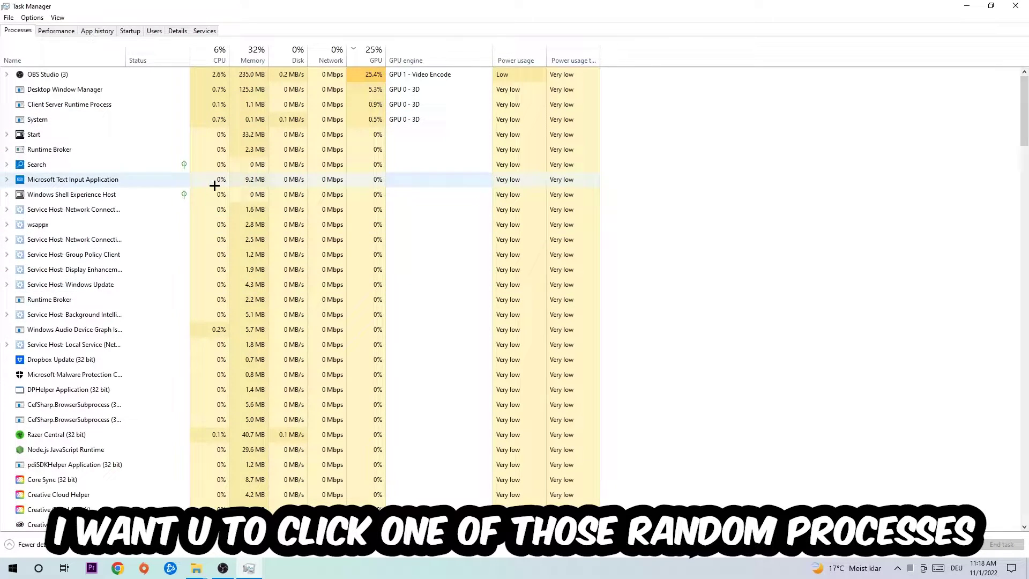
pyautogui.click(214, 183)
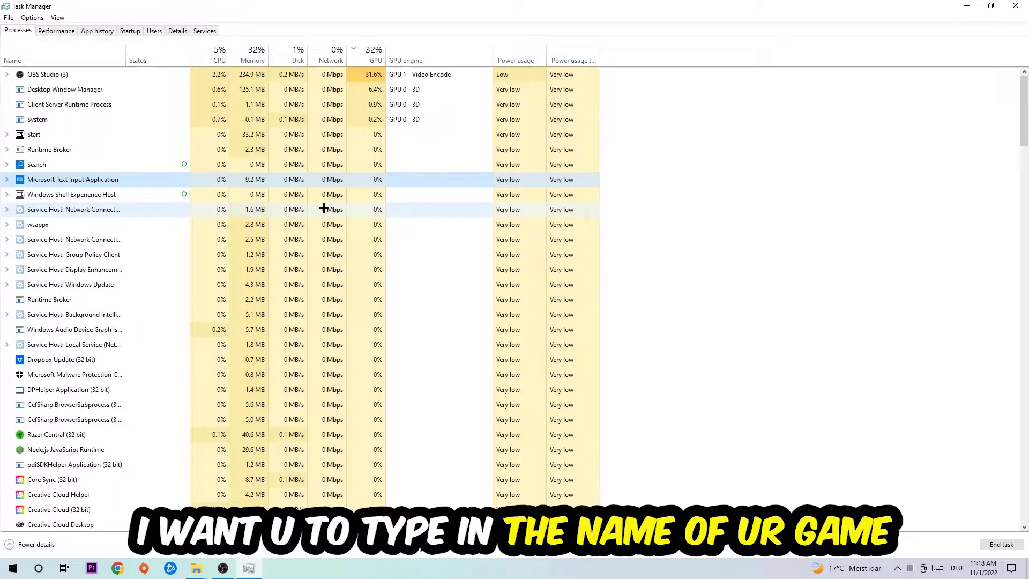
pyautogui.rightClick(233, 180)
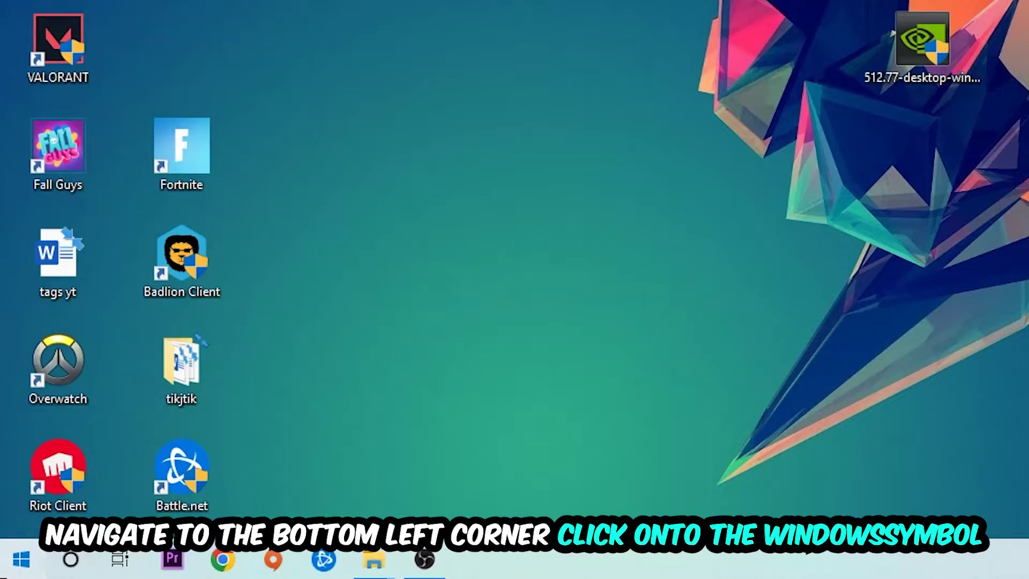
# Confirm in Update & Security that the PC is up to date, then close Settings
pyautogui.click(13, 567)
pyautogui.click(13, 515)
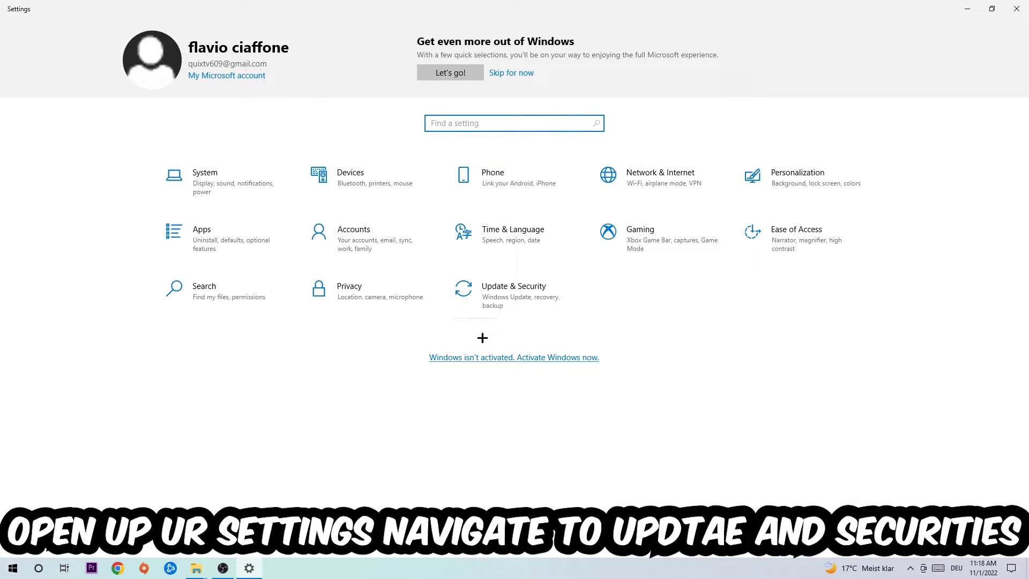
pyautogui.click(522, 293)
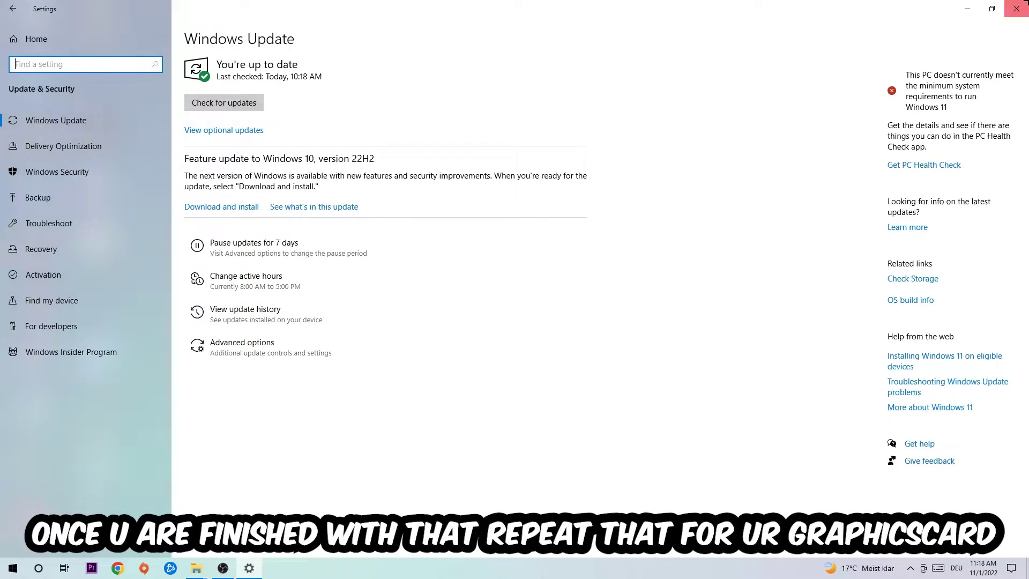
pyautogui.click(1015, 8)
# Place the NVIDIA driver file below Genshin Impact and the Steam shortcut at desktop centre
pyautogui.moveTo(481, 300); pyautogui.dragTo(366, 302)
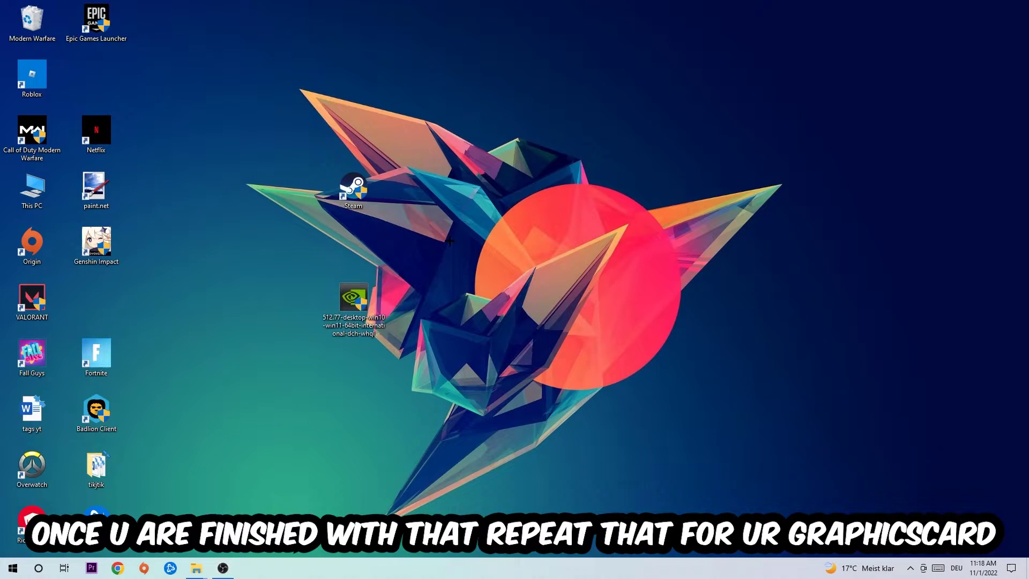
pyautogui.moveTo(489, 289); pyautogui.dragTo(113, 294)
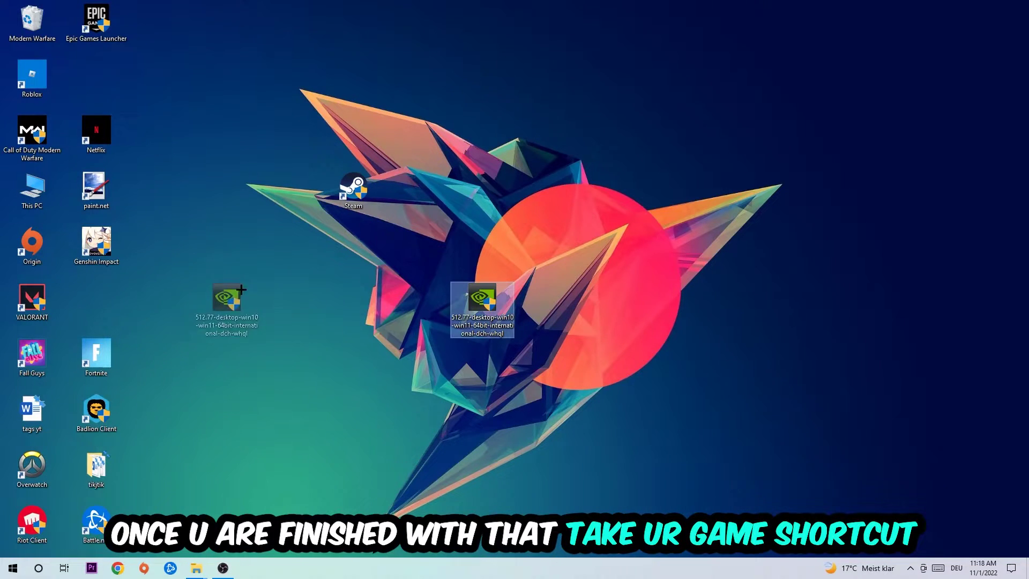
pyautogui.moveTo(352, 191)
pyautogui.mouseDown()
pyautogui.moveTo(547, 242)
pyautogui.moveTo(612, 242)
pyautogui.moveTo(482, 242)
pyautogui.mouseUp()
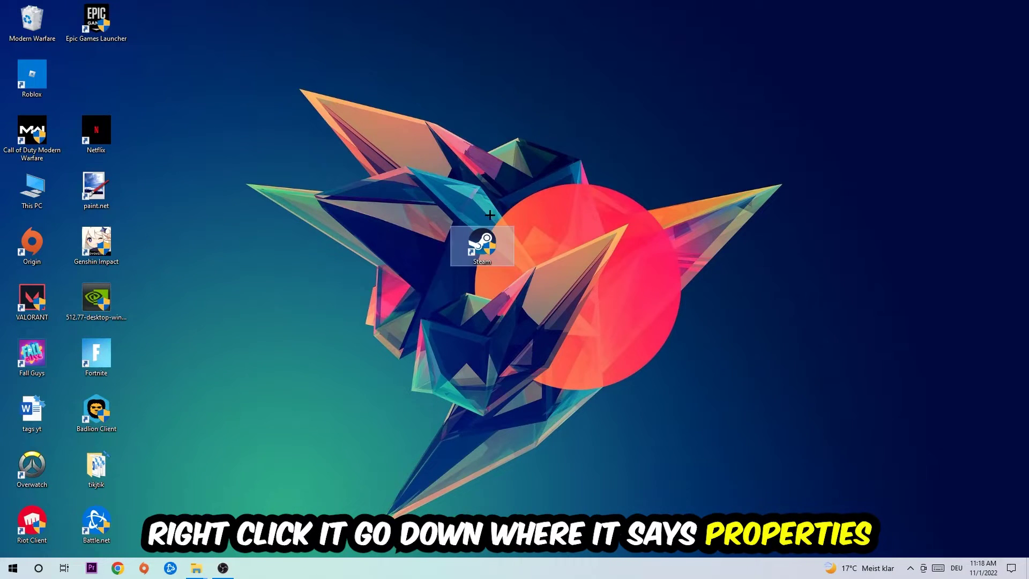
# Set Windows 8 compatibility mode on the Steam shortcut's Compatibility properties
pyautogui.rightClick(484, 233)
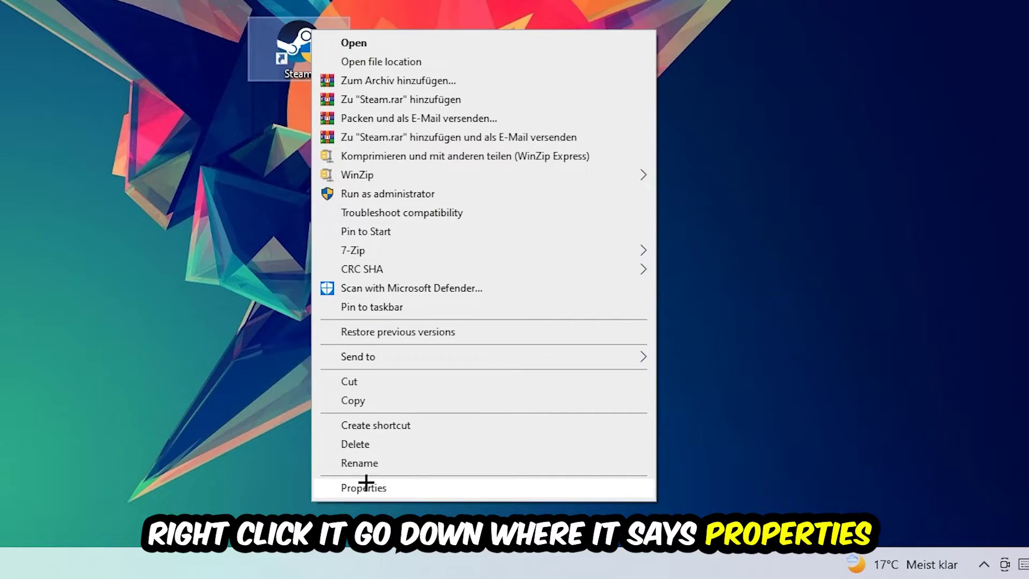
pyautogui.click(364, 488)
pyautogui.click(565, 86)
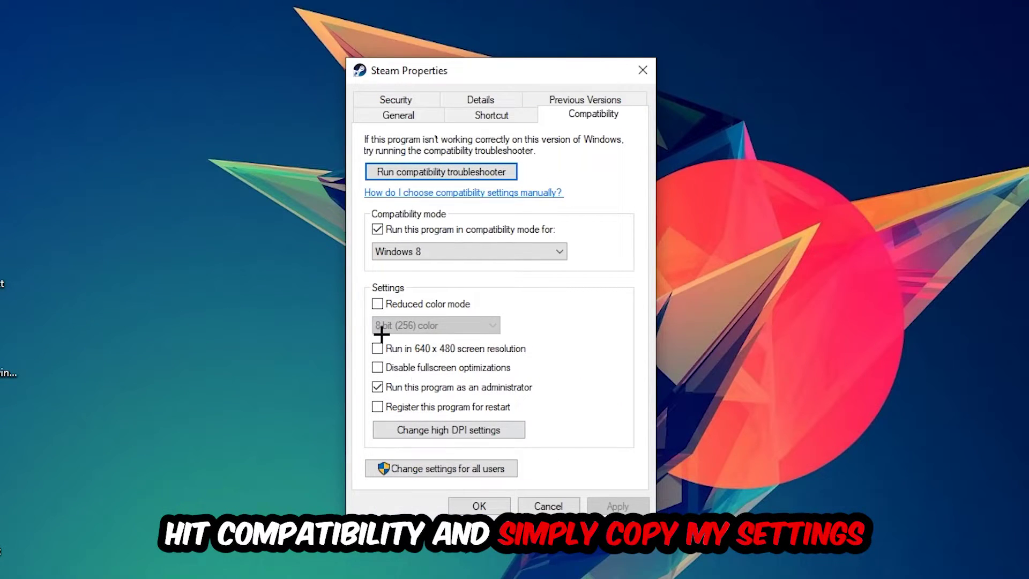
pyautogui.click(376, 229)
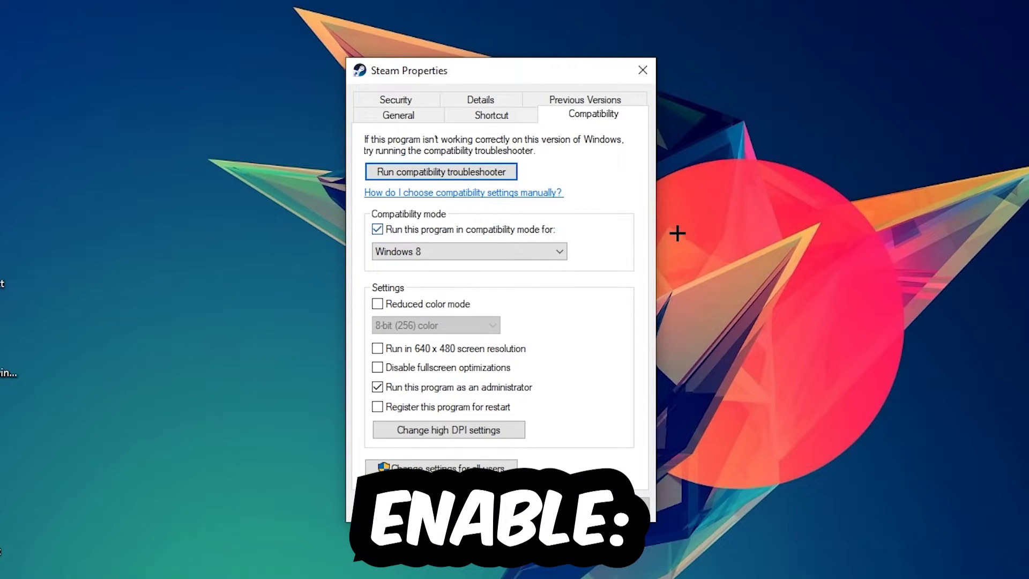
pyautogui.click(482, 251)
pyautogui.click(434, 330)
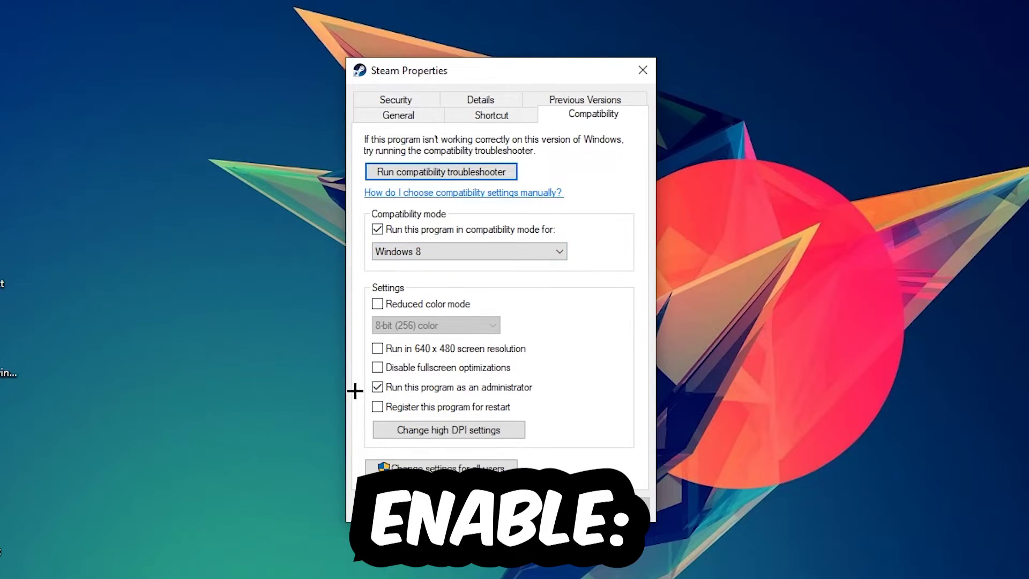
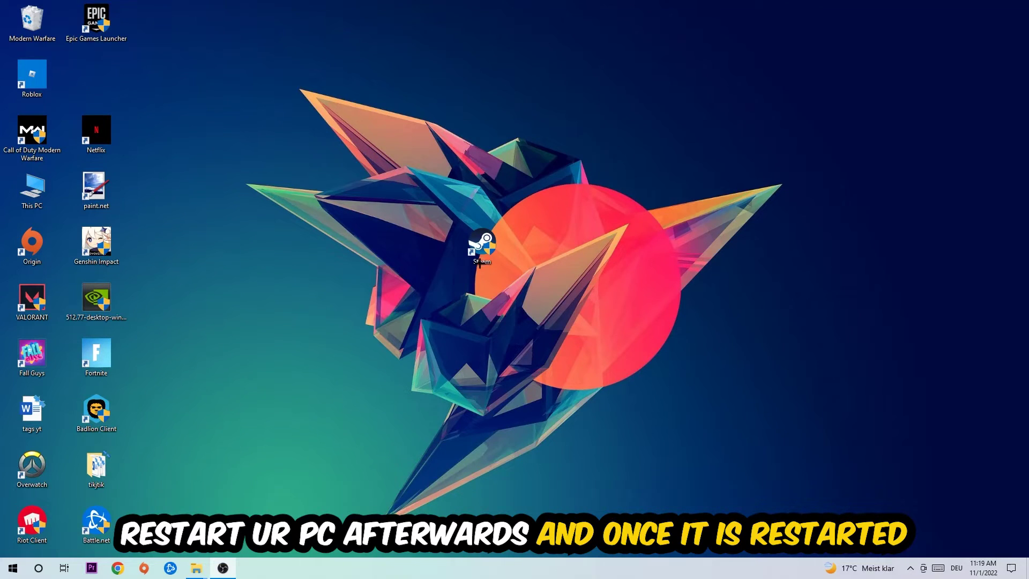
# Drag the Steam shortcut up and left near the screen top so its administrator shield shows
pyautogui.moveTo(480, 261); pyautogui.dragTo(447, 151)
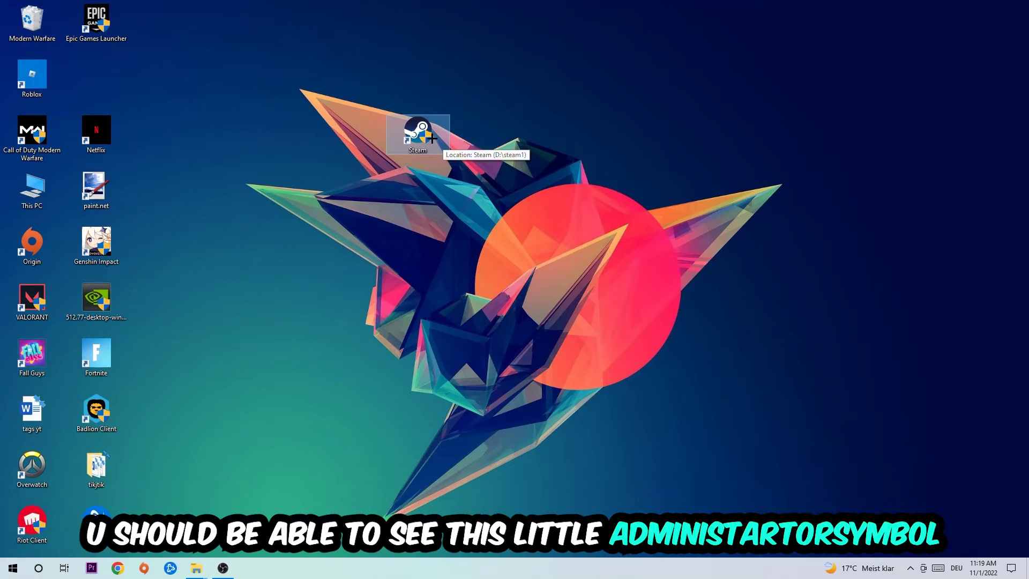